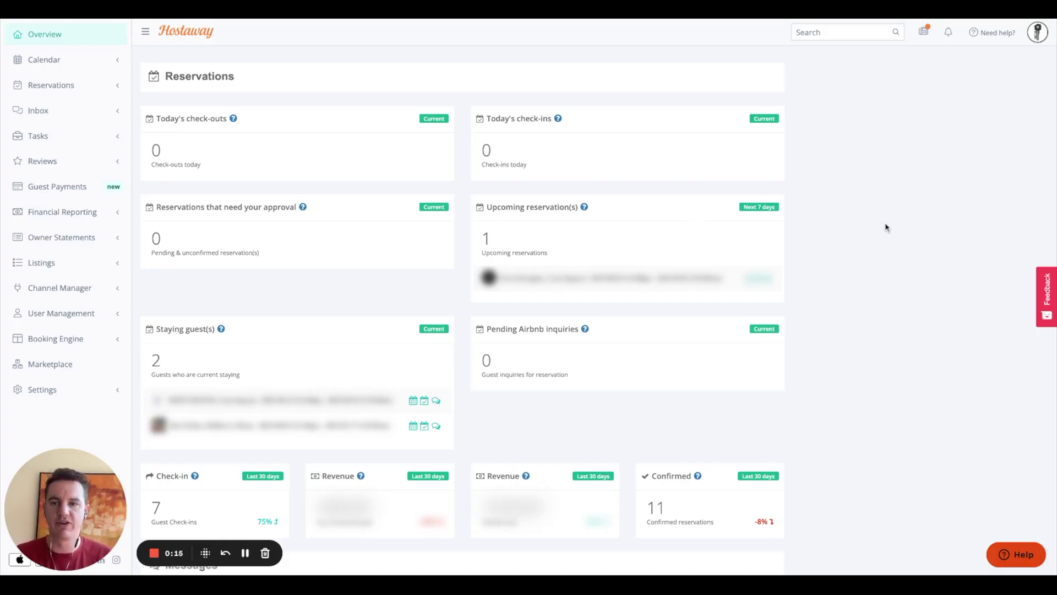
Scroll through the 2024 yearly calendar to review booked dates across the months
scroll(886, 227, "down", 5)
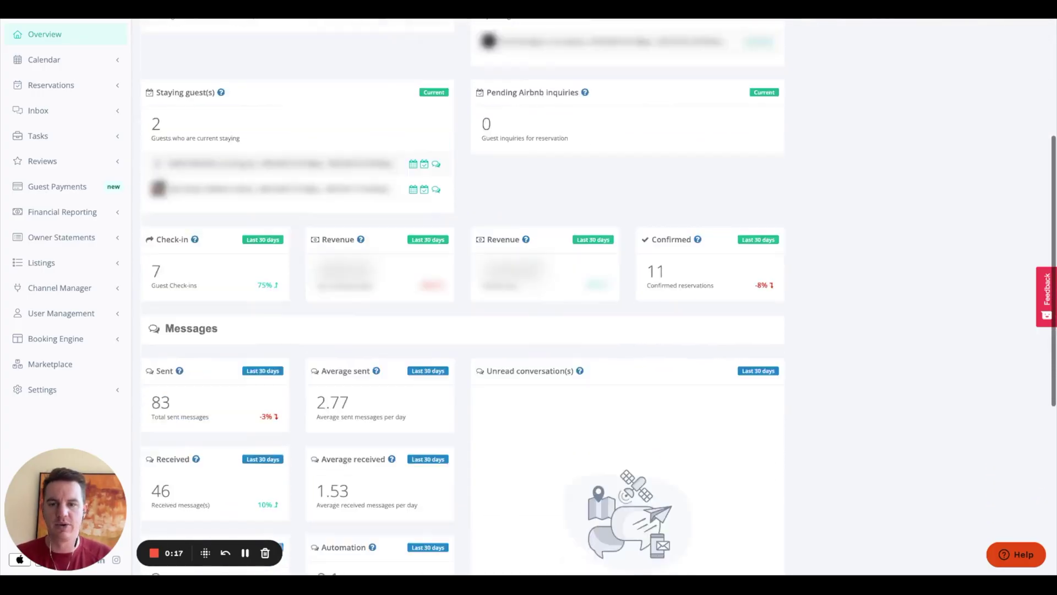
scroll(578, 512, "down", 6)
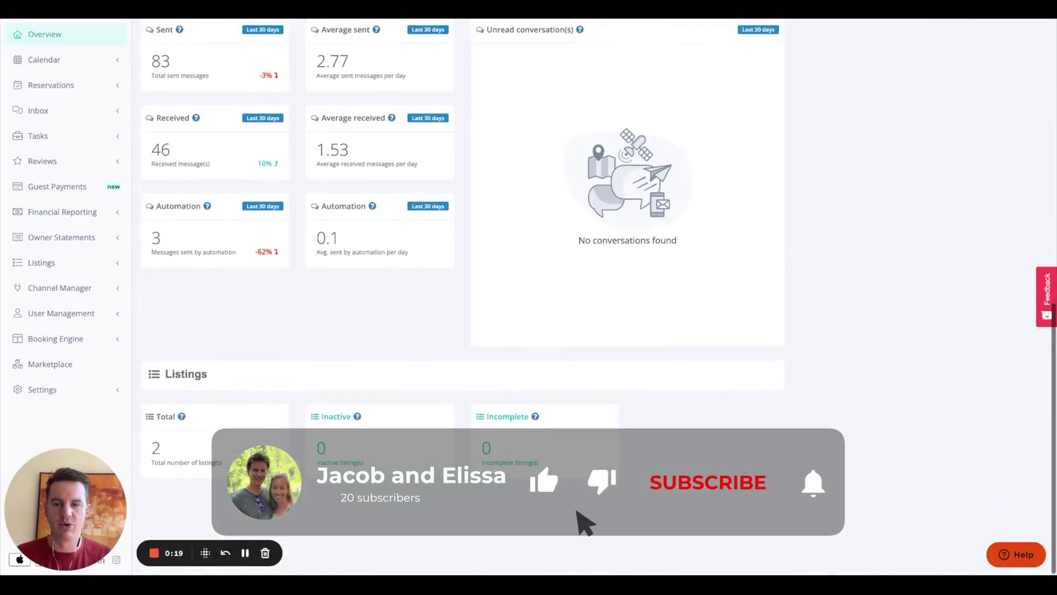
scroll(463, 297, "up", 10)
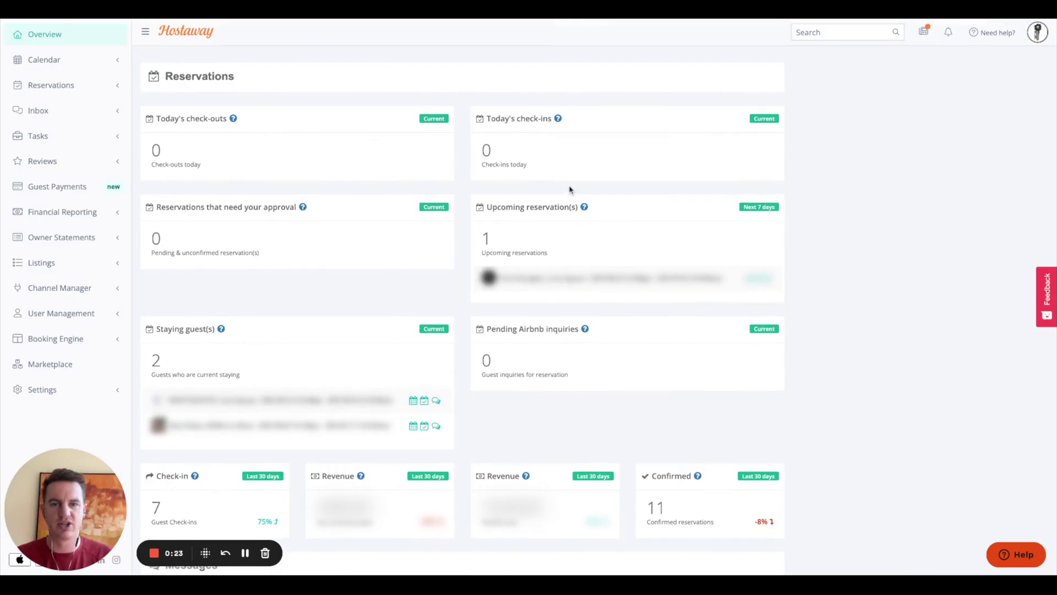
scroll(267, 248, "down", 2)
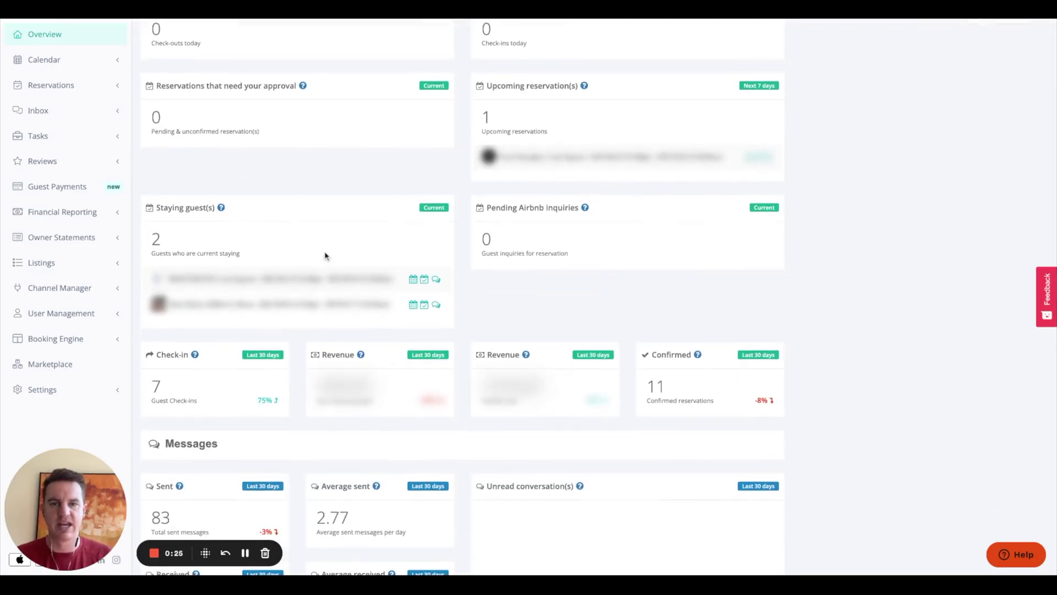
scroll(372, 224, "down", 2)
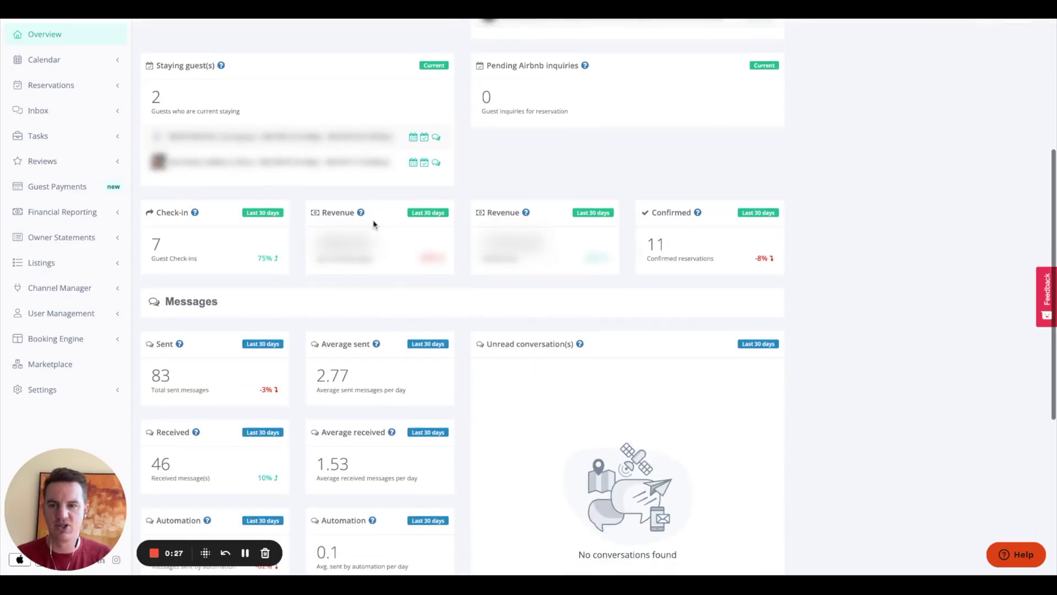
scroll(399, 238, "down", 1)
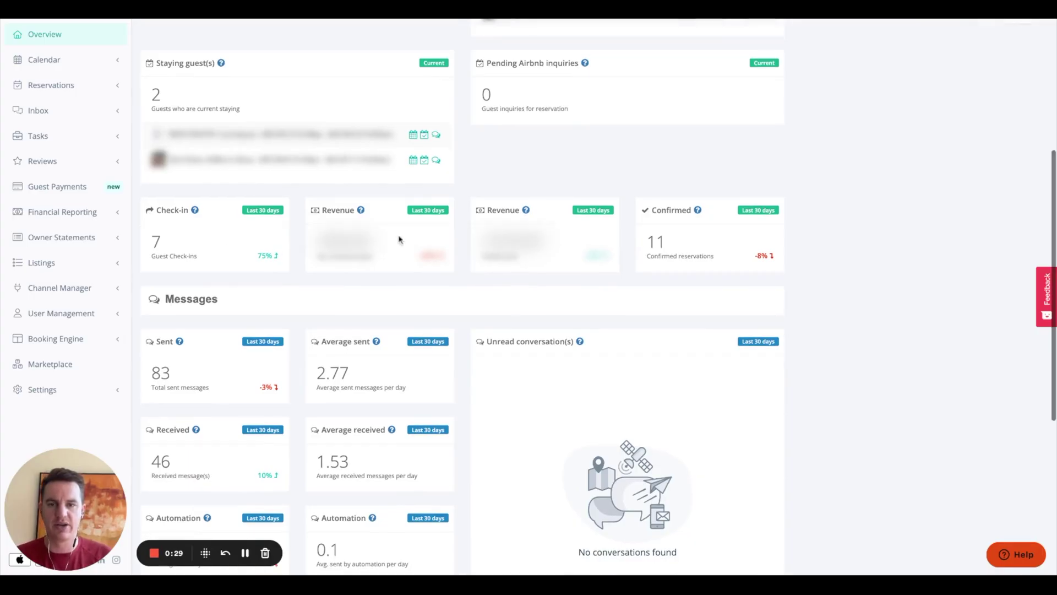
scroll(705, 268, "down", 2)
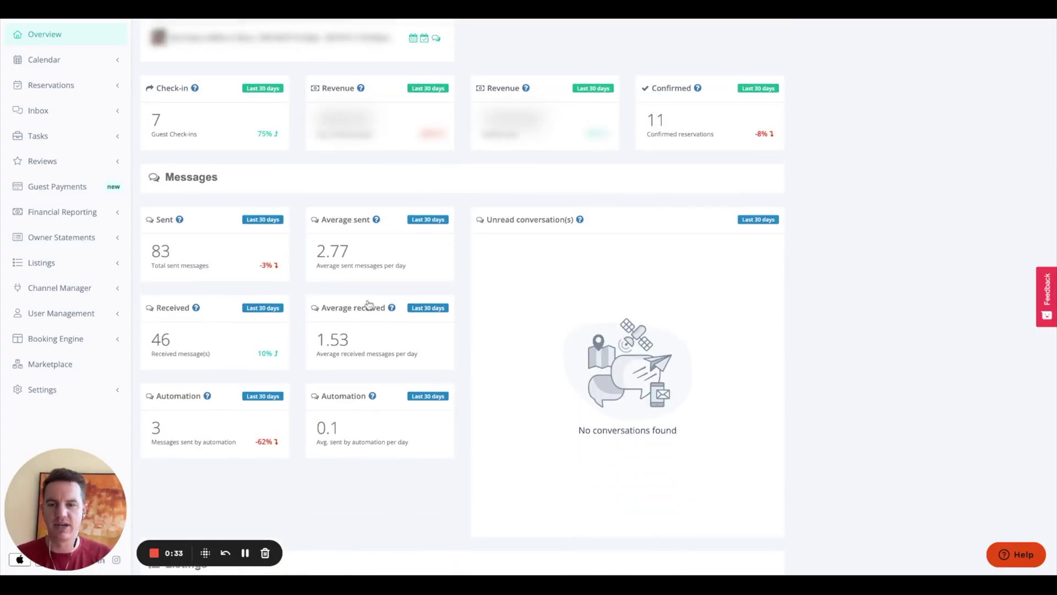
scroll(373, 302, "up", 5)
scroll(432, 200, "up", 2)
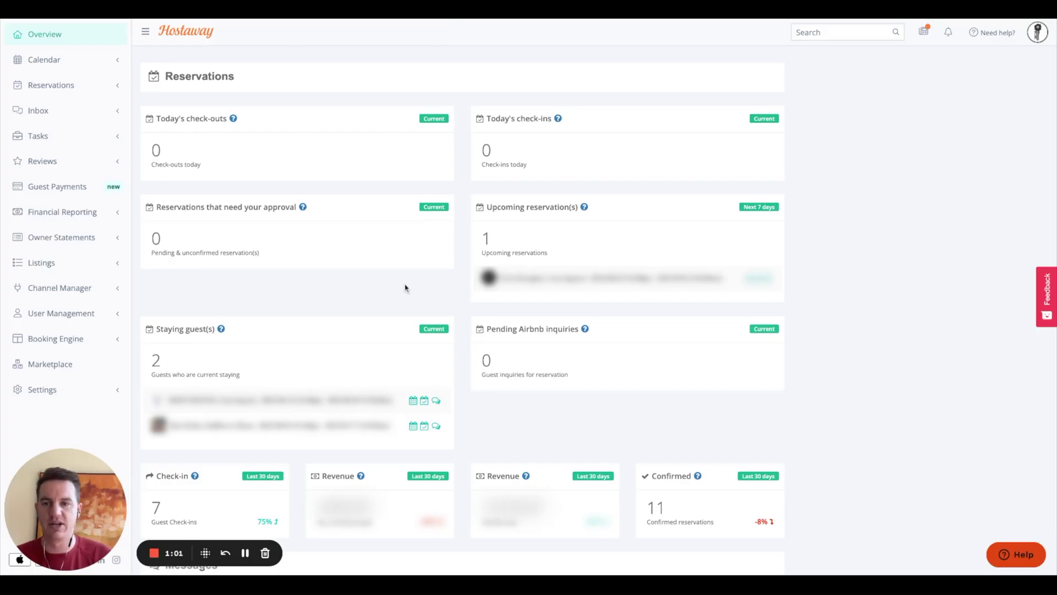
Look over the yearly calendar once more, then bring up the list of all reservations
scroll(405, 288, "down", 4)
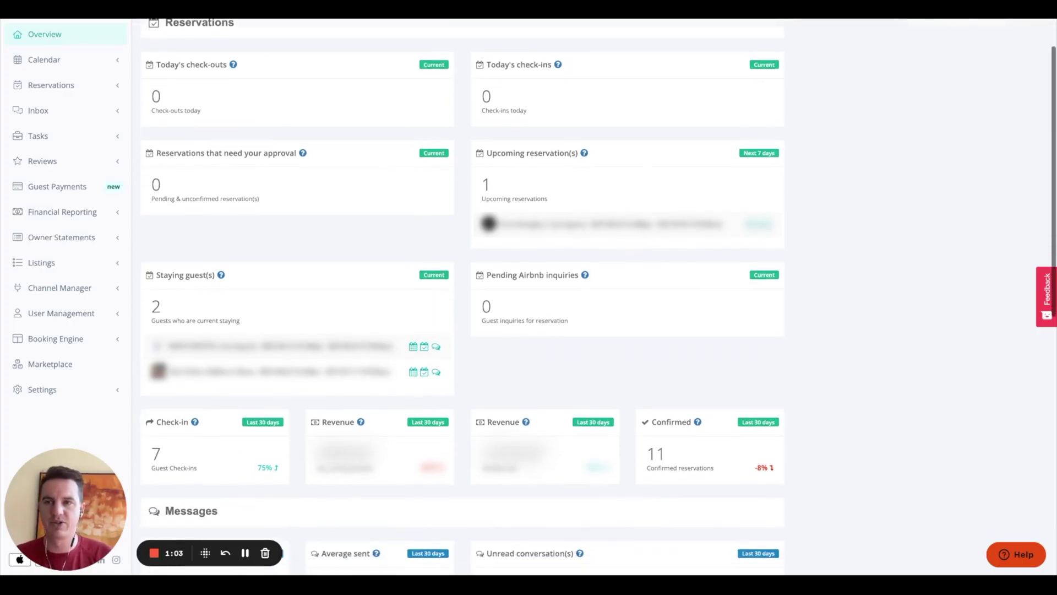
scroll(595, 299, "up", 5)
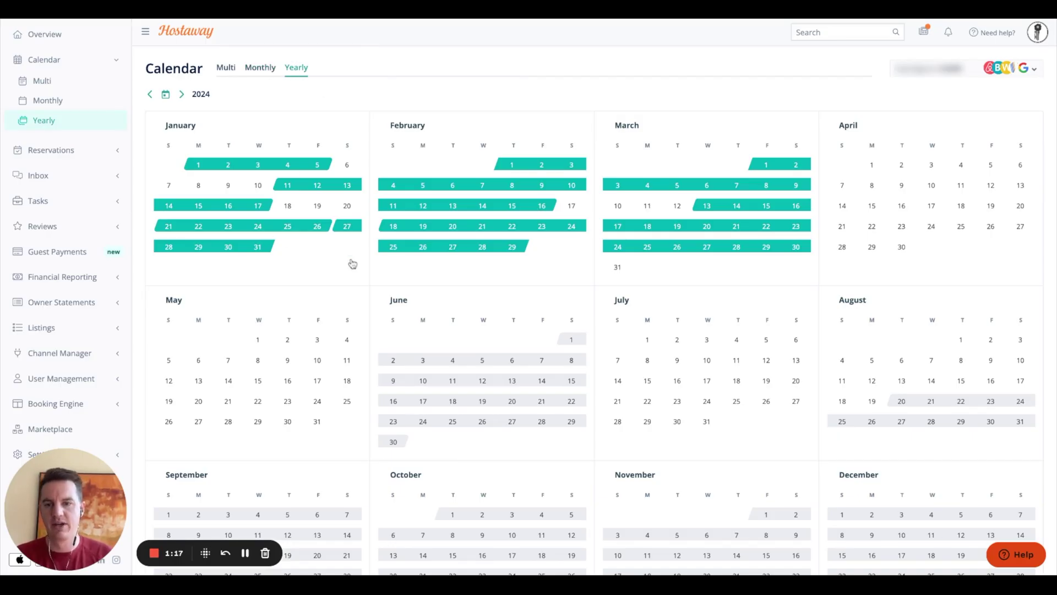
scroll(398, 260, "down", 2)
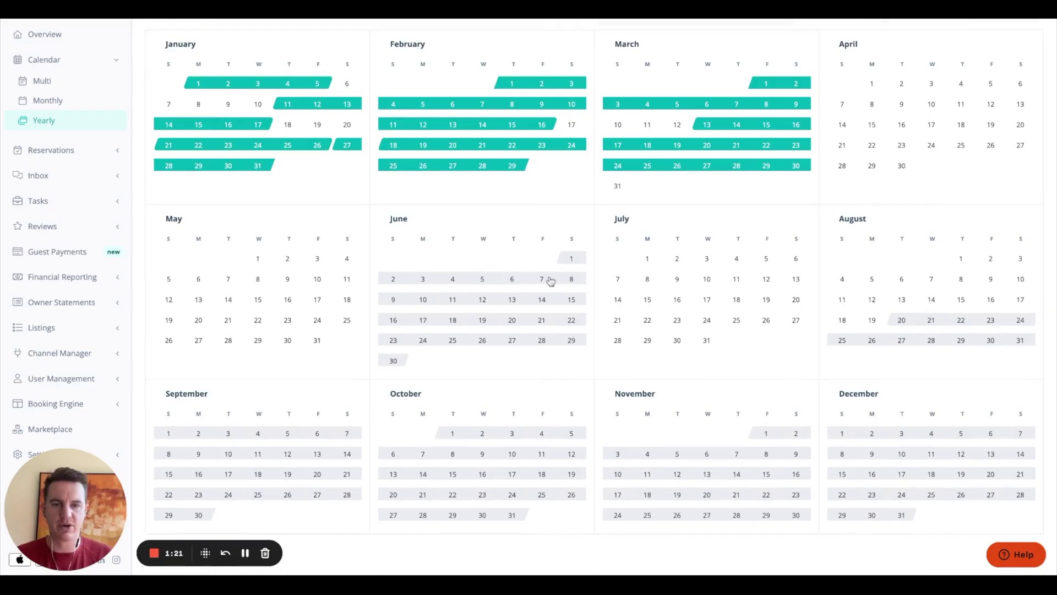
scroll(551, 324, "up", 2)
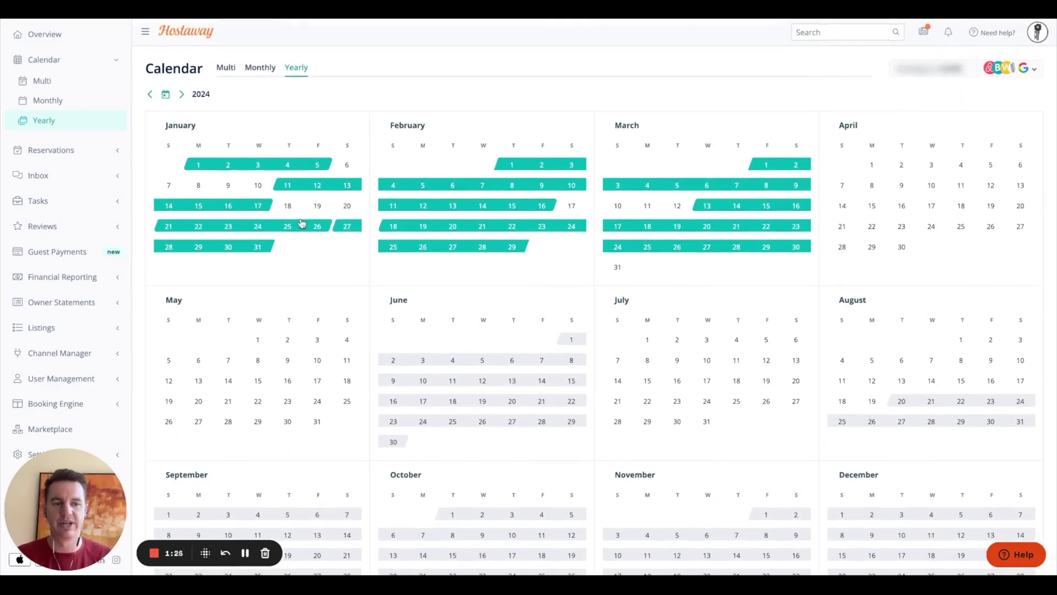
left_click(338, 230)
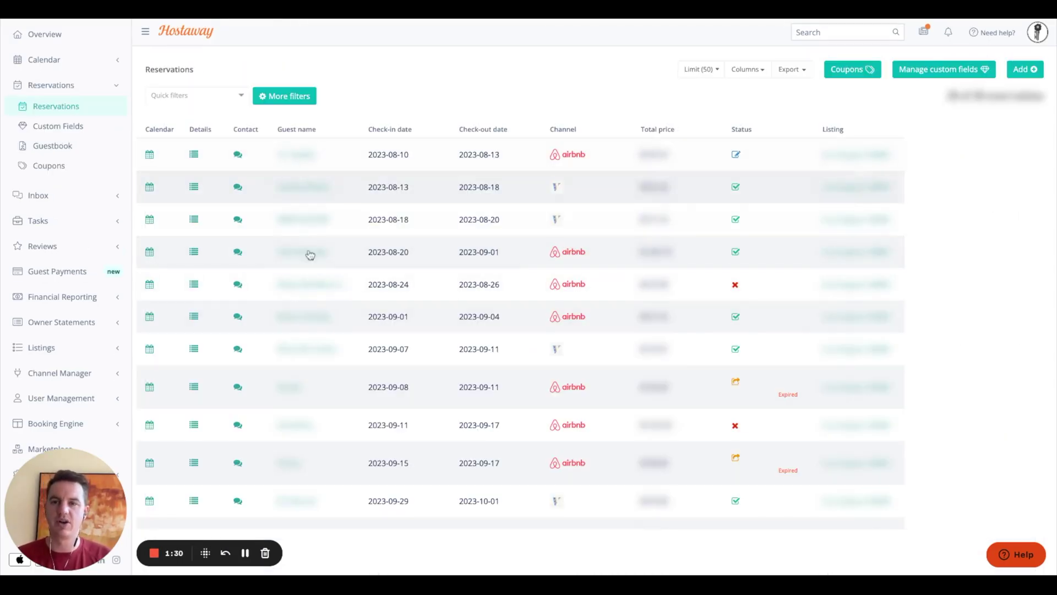
Scroll through the reservations table to review check-in/check-out dates, channels and statuses
scroll(511, 351, "down", 1)
scroll(512, 349, "down", 10)
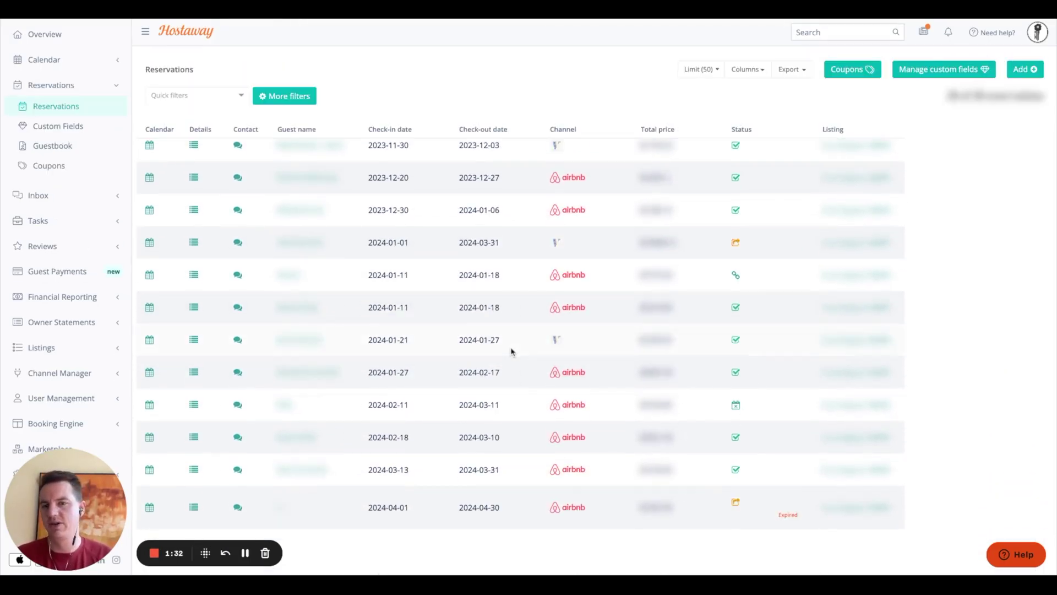
scroll(503, 331, "up", 12)
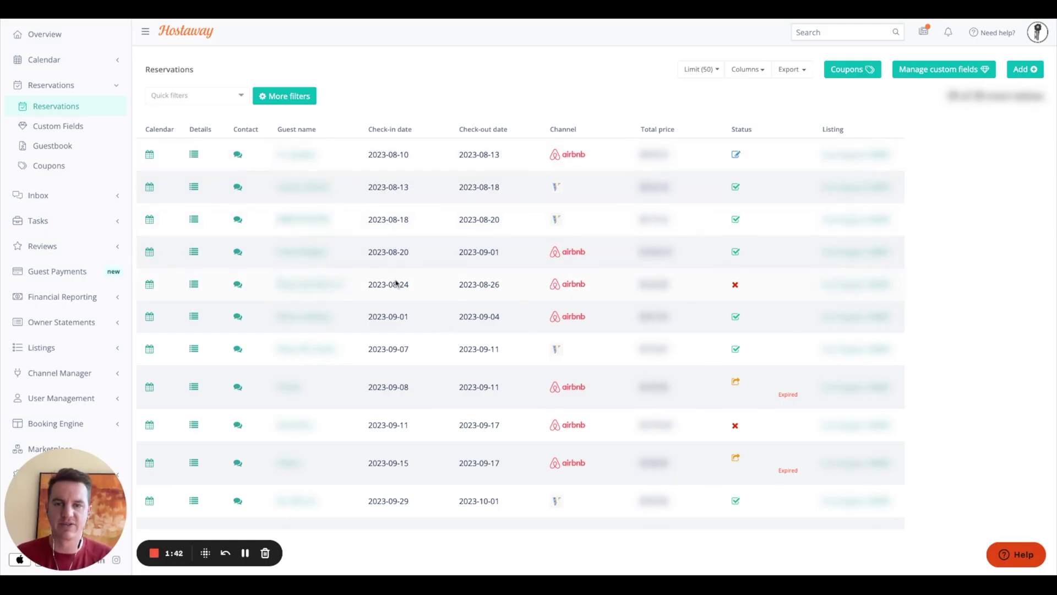
scroll(396, 283, "down", 4)
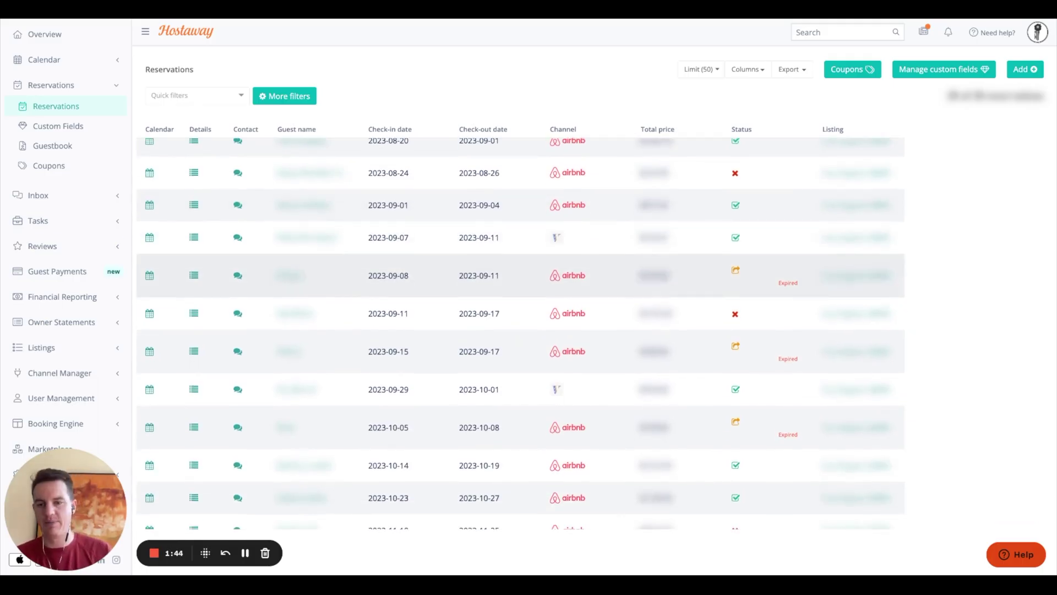
scroll(362, 284, "down", 15)
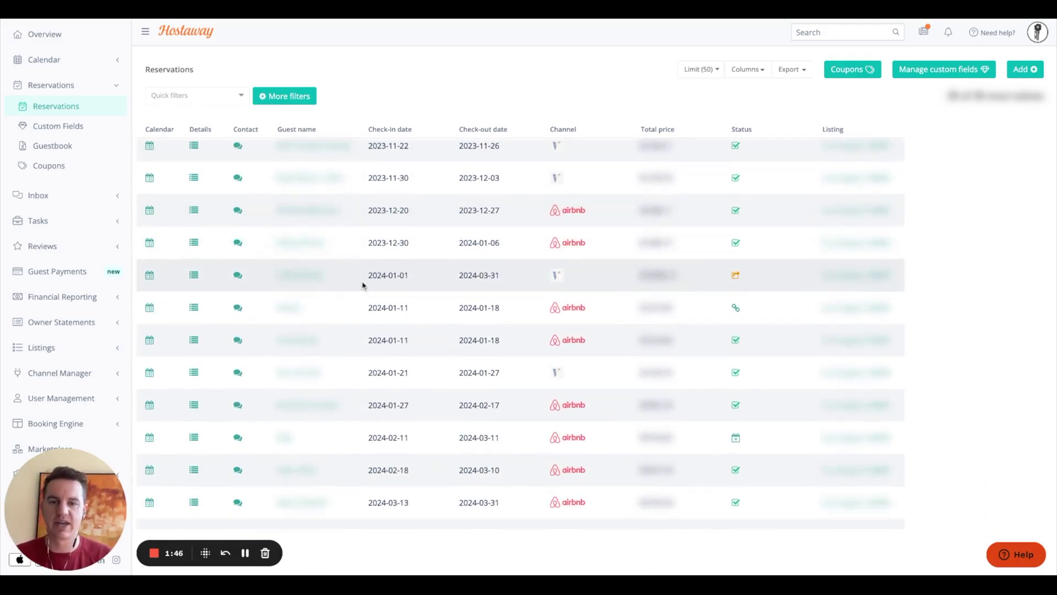
scroll(636, 171, "up", 15)
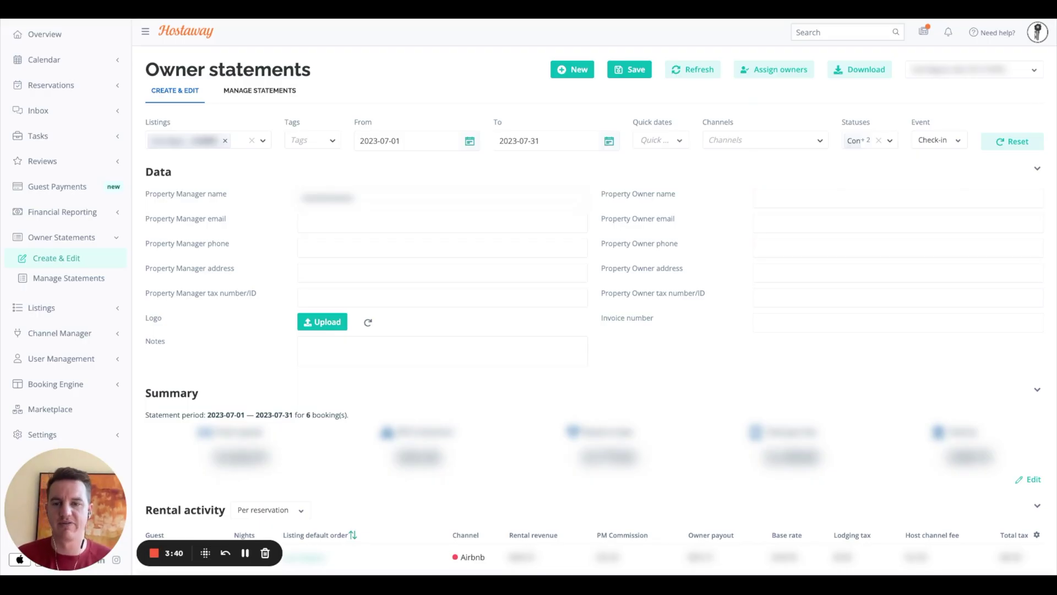
Scroll through the Owner Statements Create & Edit page to review its contents
scroll(503, 326, "down", 3)
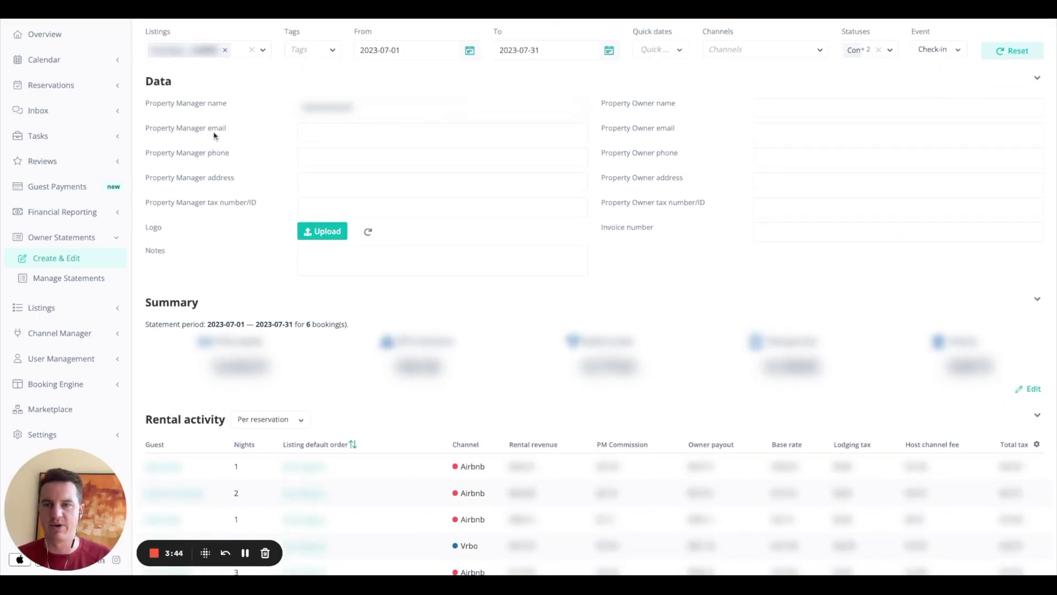
scroll(658, 184, "down", 1)
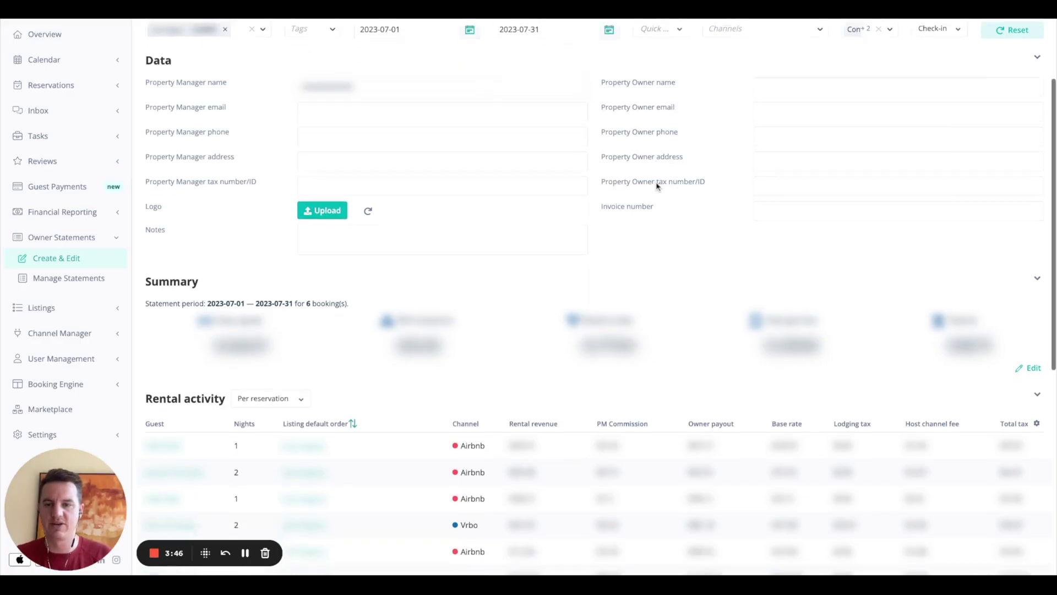
scroll(332, 469, "down", 2)
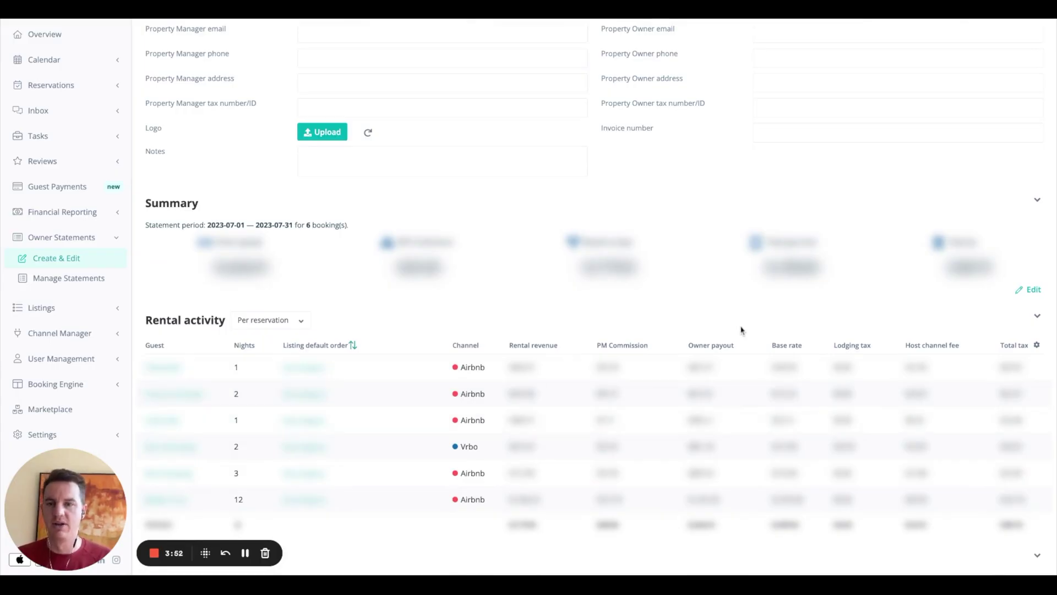
scroll(741, 330, "up", 5)
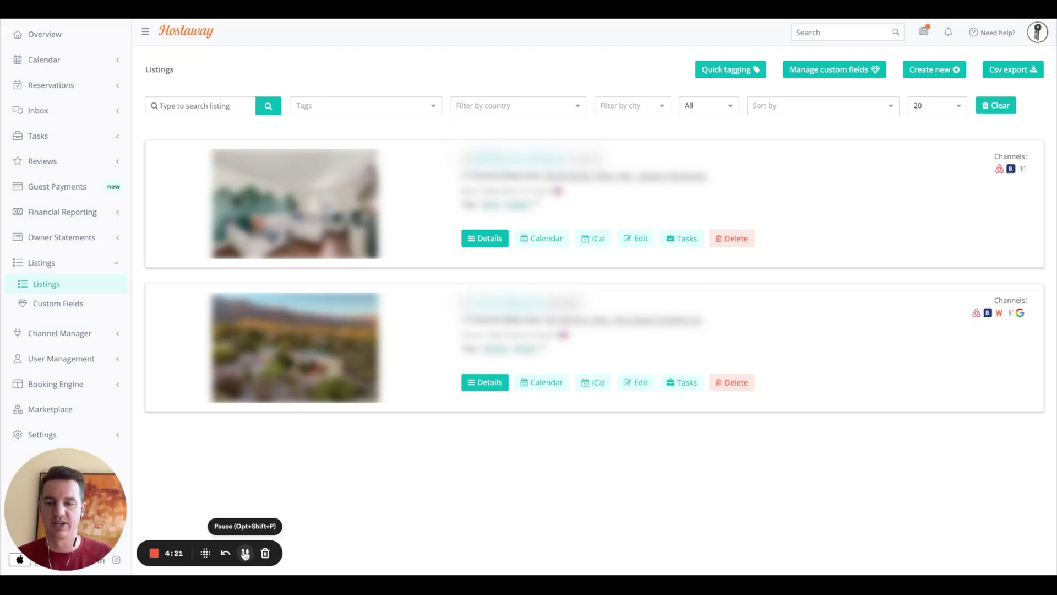
Open the Channel Manager's listing mapping
left_click(245, 553)
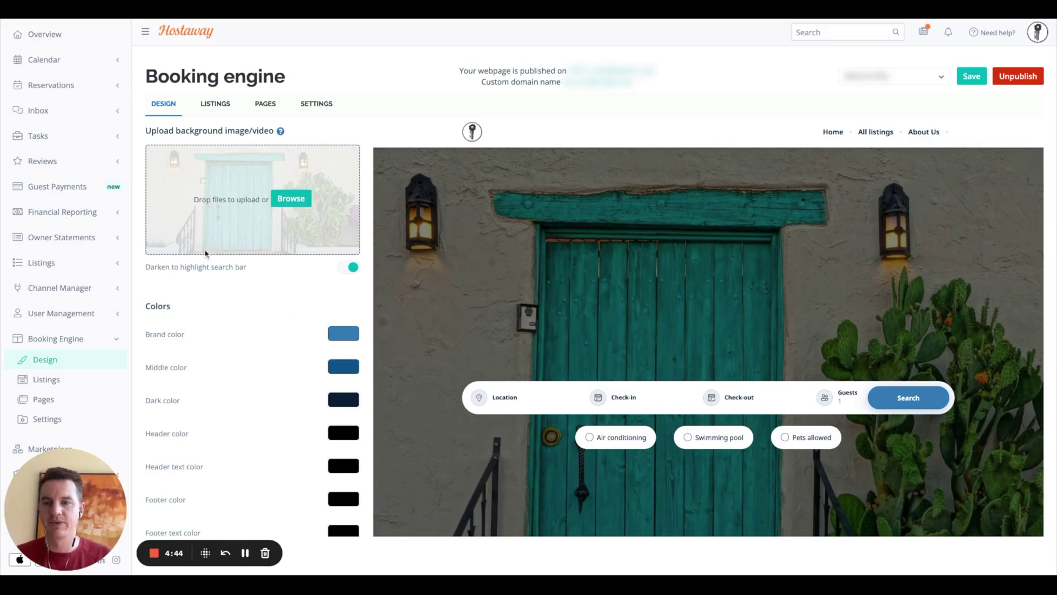
Scroll through the Booking Engine design page and its website preview
scroll(226, 356, "down", 5)
scroll(228, 358, "up", 5)
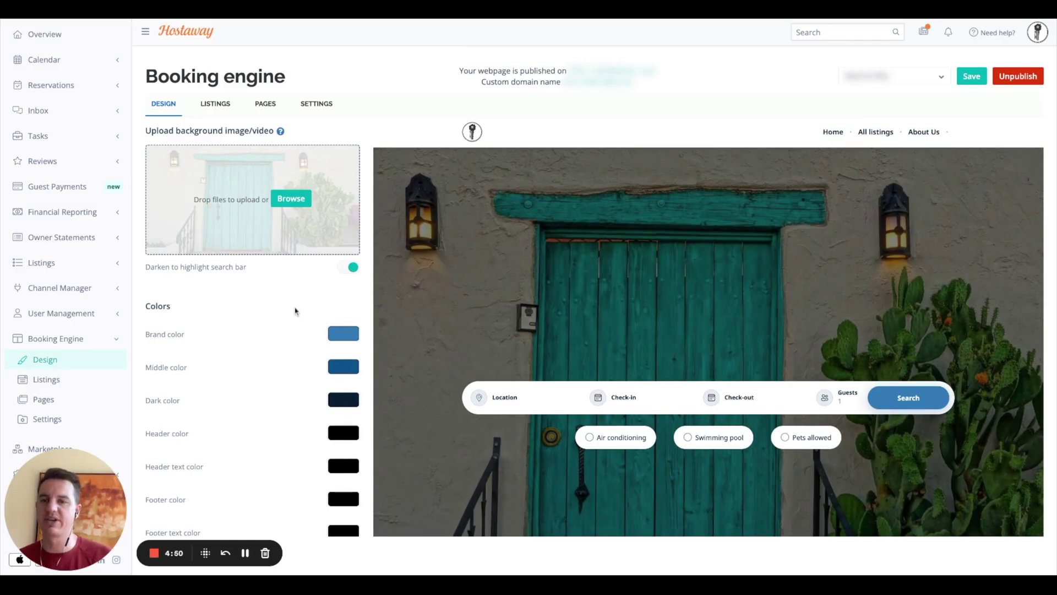
scroll(296, 414, "down", 2)
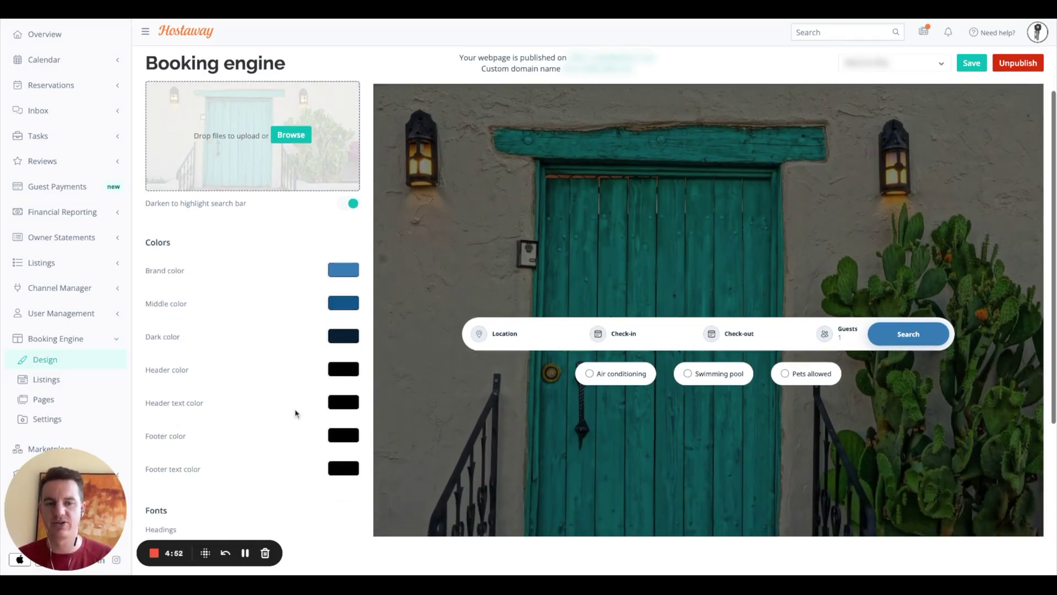
scroll(296, 414, "down", 3)
scroll(295, 414, "up", 5)
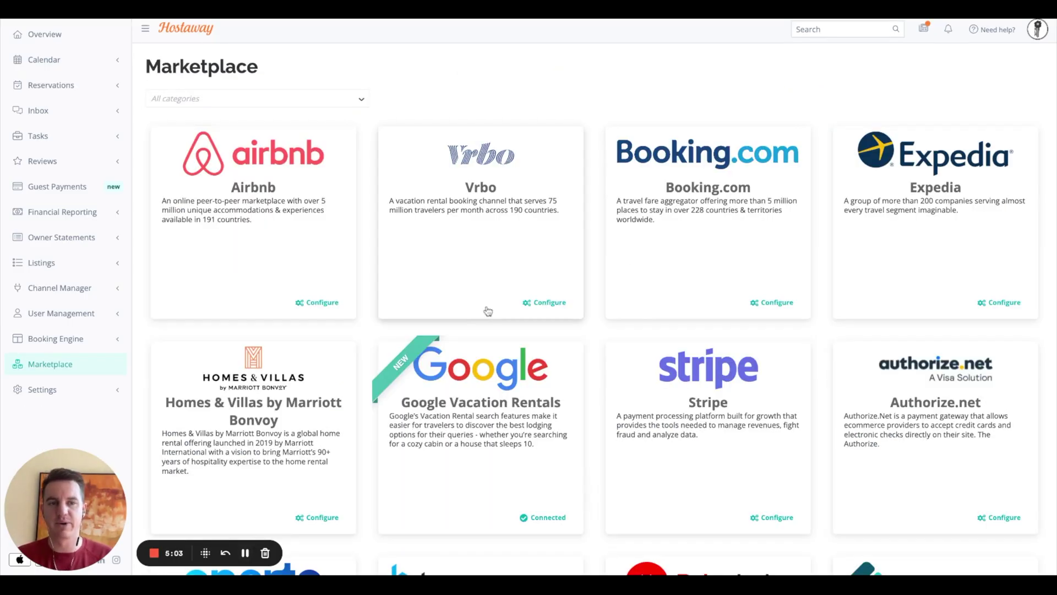
scroll(488, 311, "down", 13)
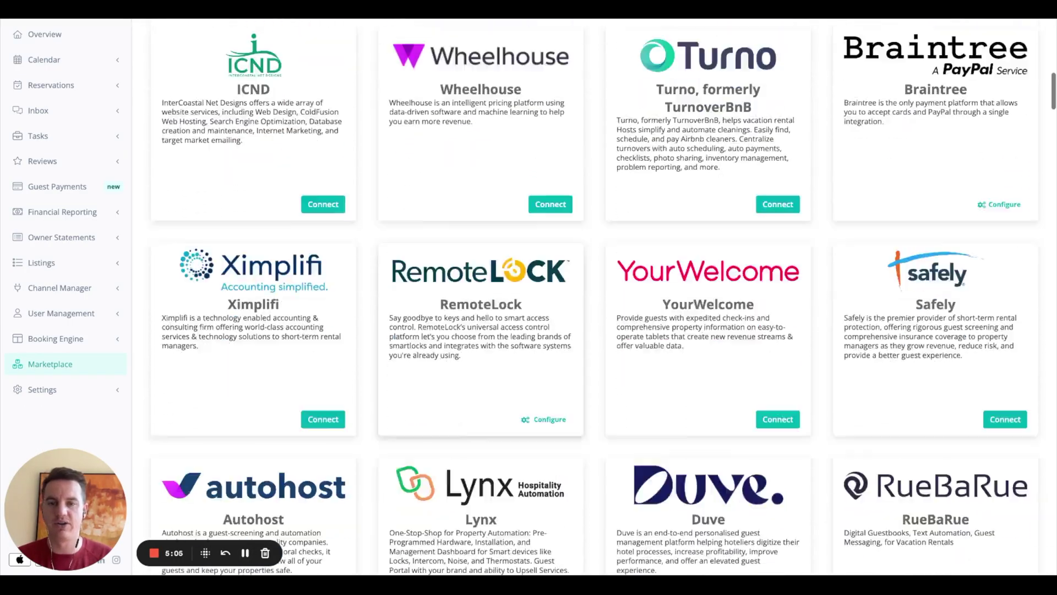
scroll(487, 311, "down", 20)
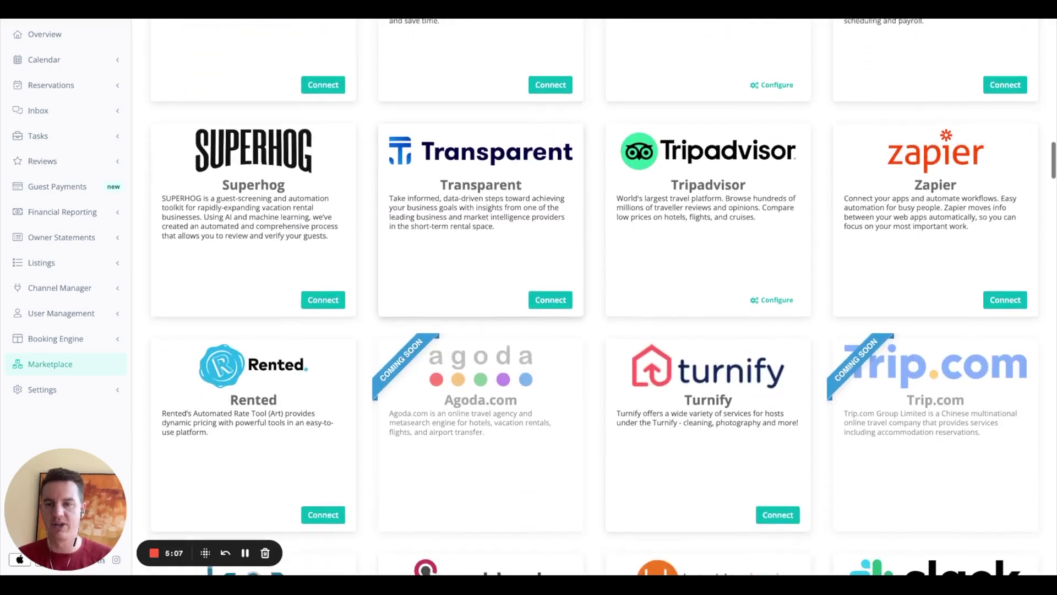
scroll(488, 311, "down", 20)
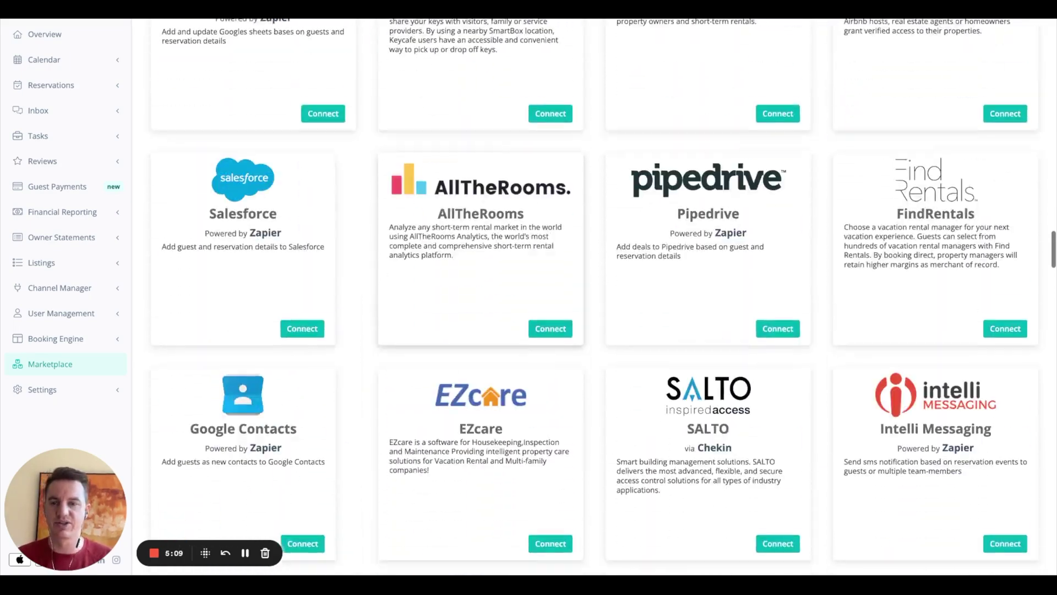
scroll(488, 311, "down", 20)
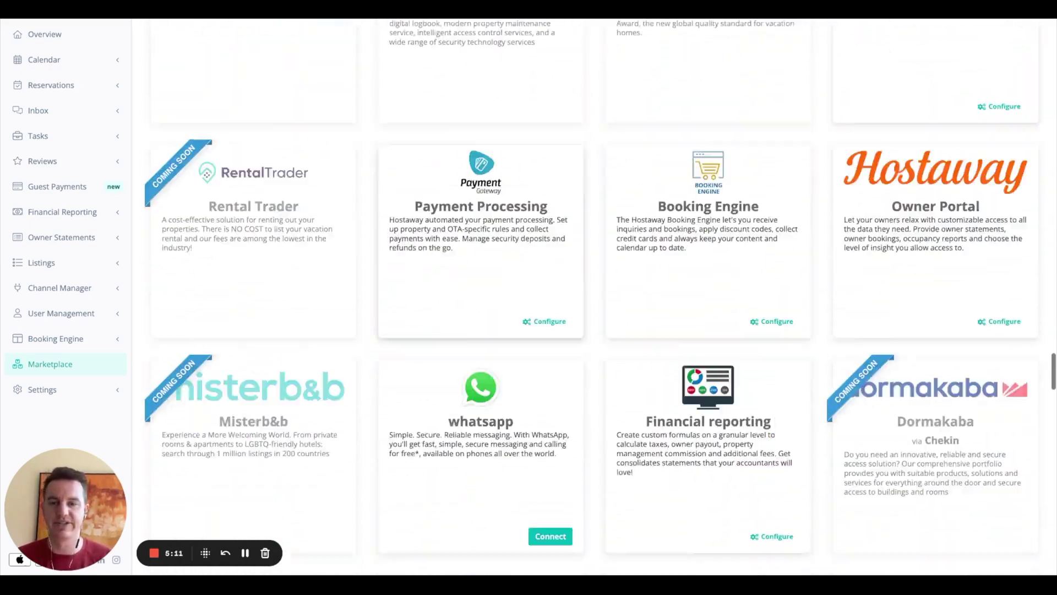